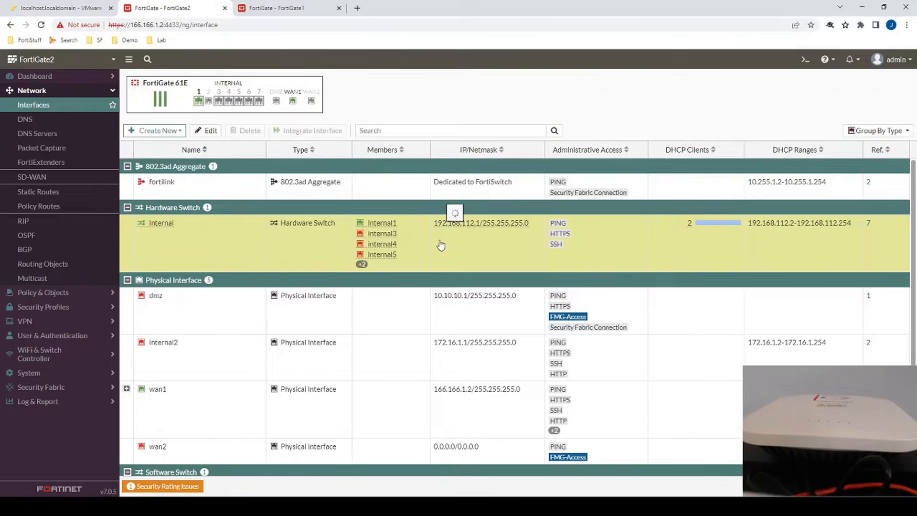
Enable Security Fabric Connection administrative access on the internal interface and save it
double_click(252, 256)
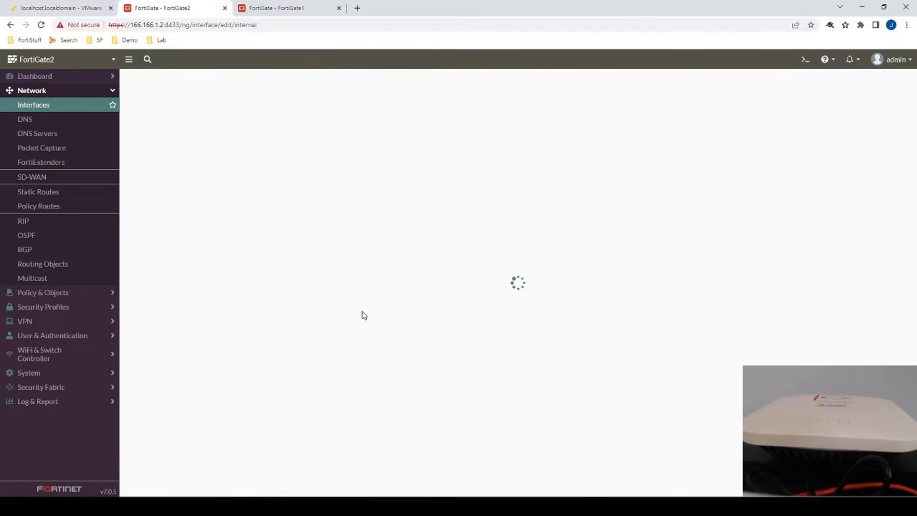
scroll(417, 188, down, 5)
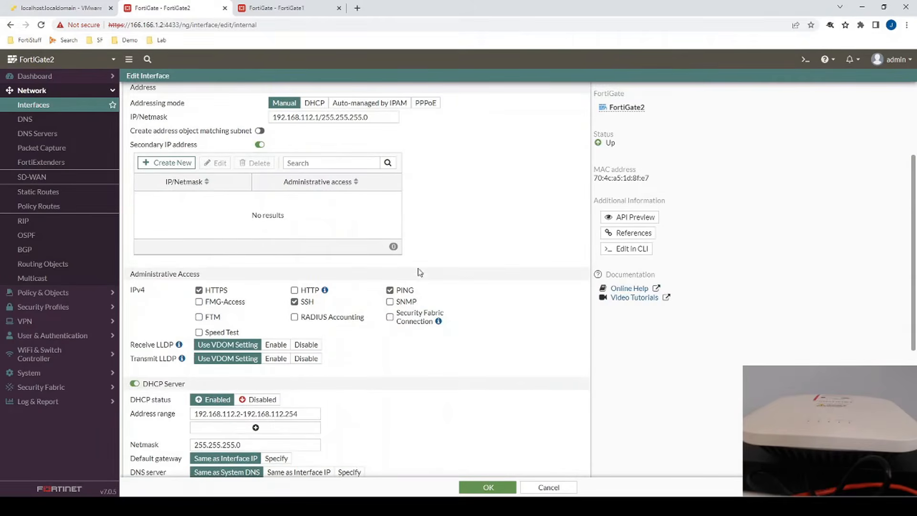
click(390, 317)
click(483, 487)
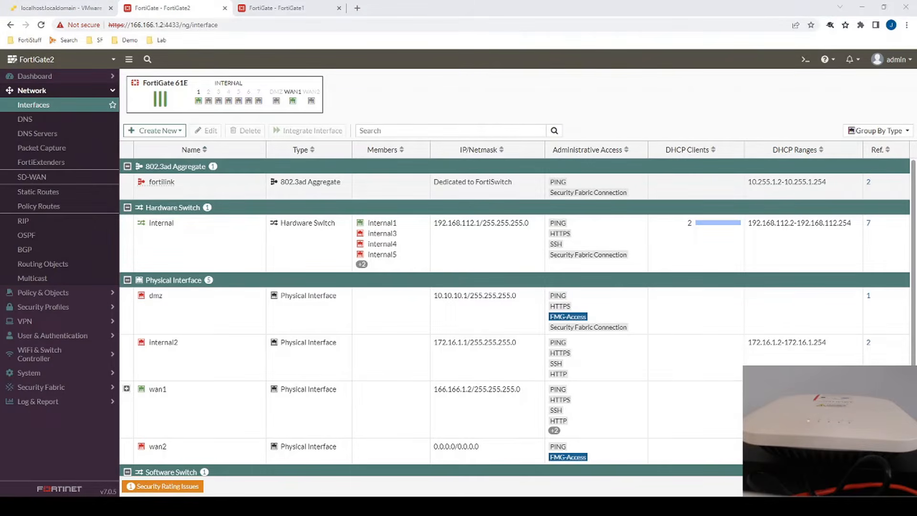
Authorize the waiting FortiAP PS421E3X16000465 from the Managed FortiAPs list
click(39, 354)
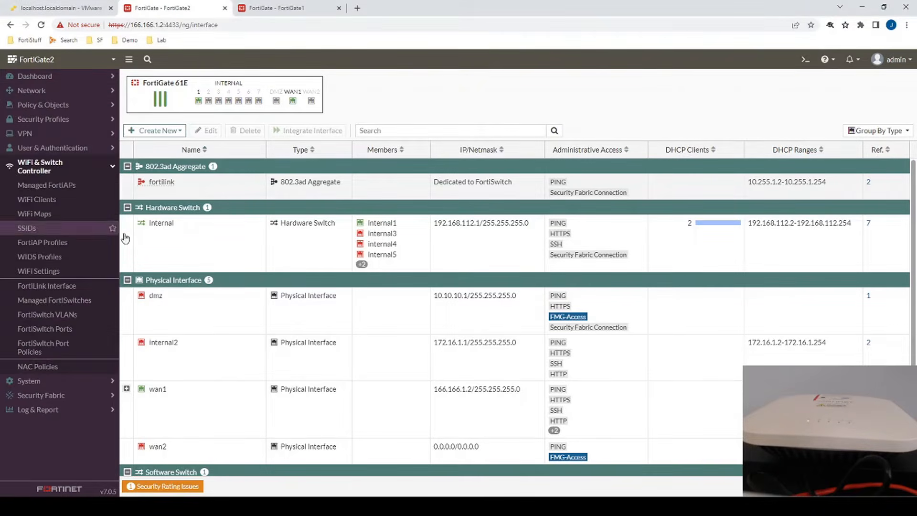
click(44, 185)
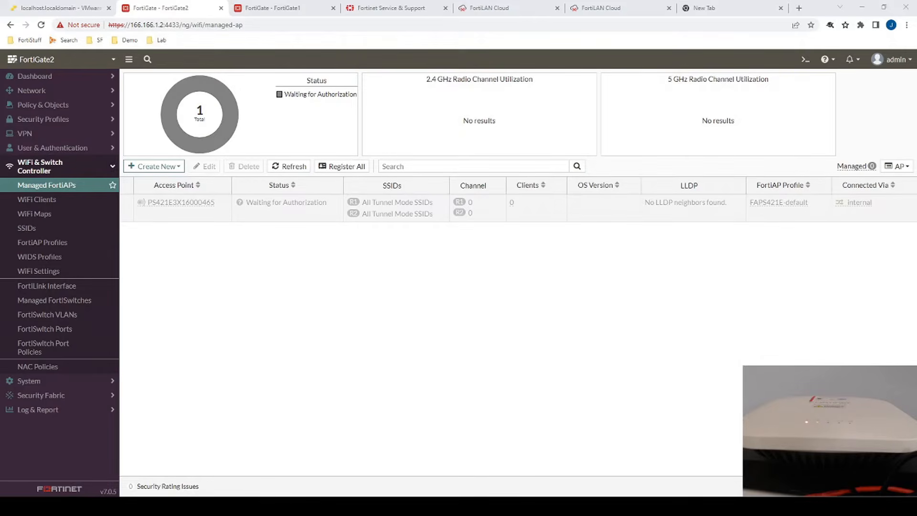
right_click(204, 219)
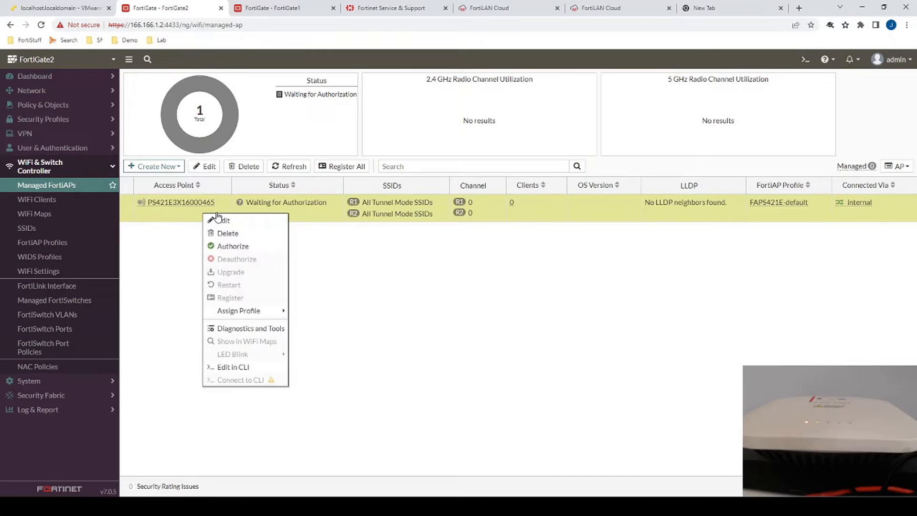
click(223, 247)
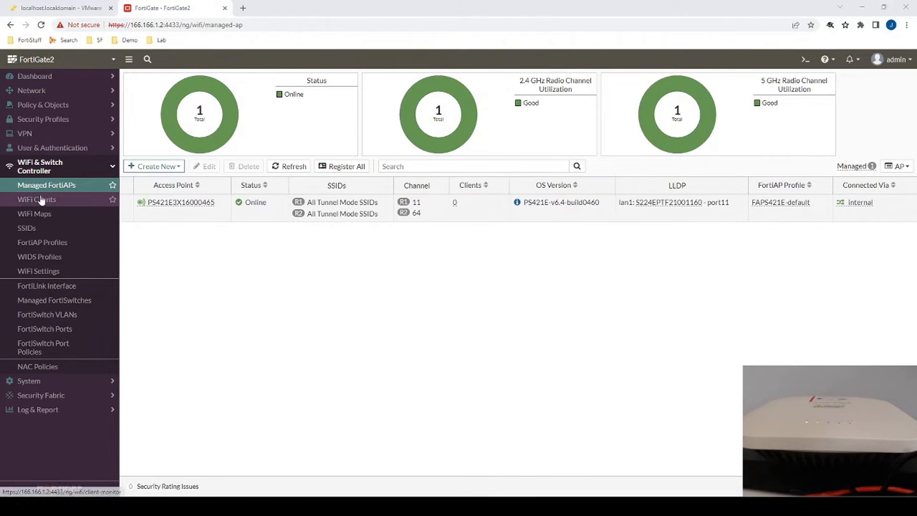
Inspect Radio 1 and Radio 2 of the FAPS421E-default profile, then cancel without changes
click(49, 242)
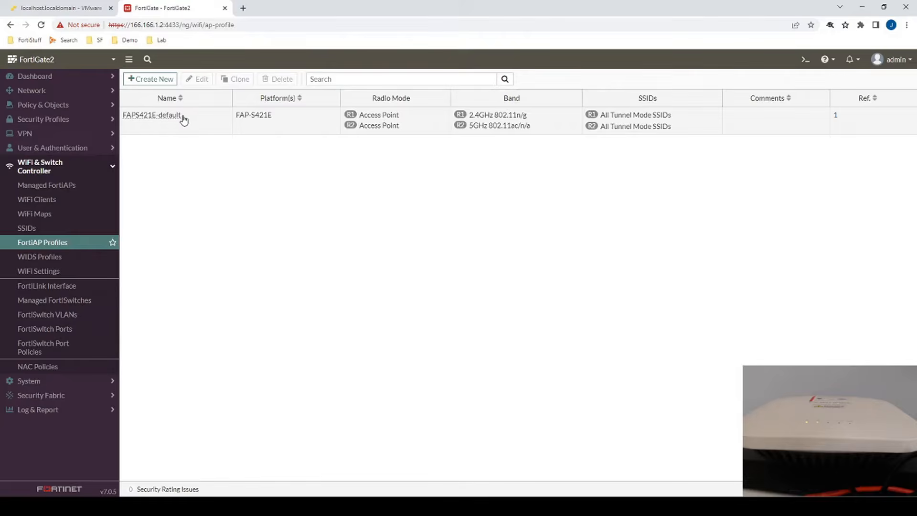
double_click(182, 118)
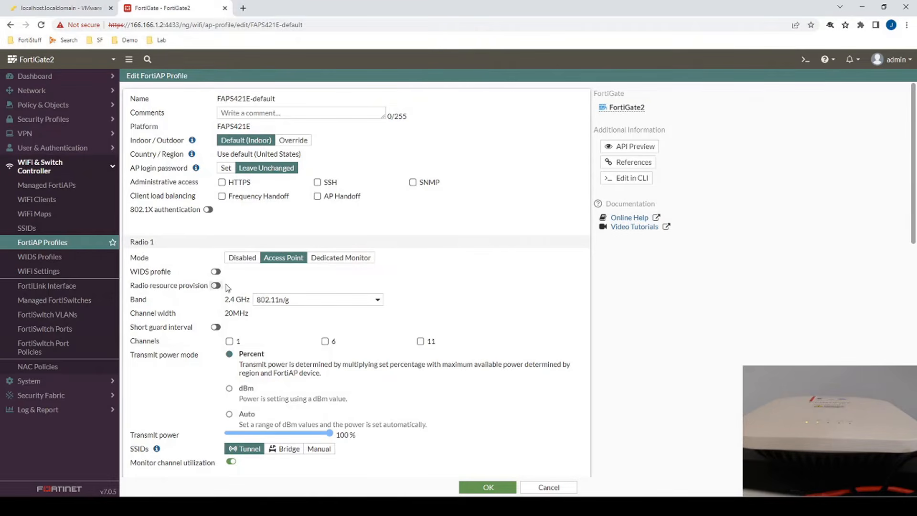
drag(223, 300, 238, 301)
drag(134, 449, 245, 453)
scroll(191, 374, down, 5)
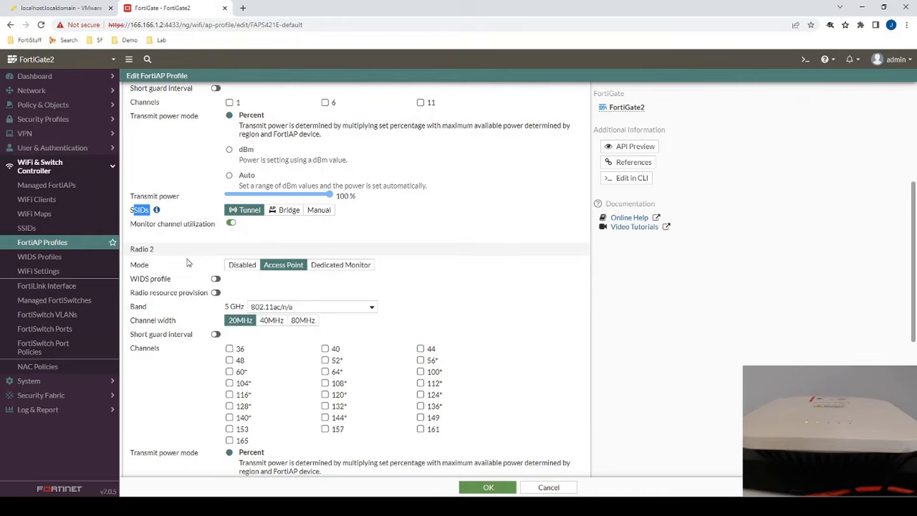
click(231, 305)
scroll(201, 232, up, 5)
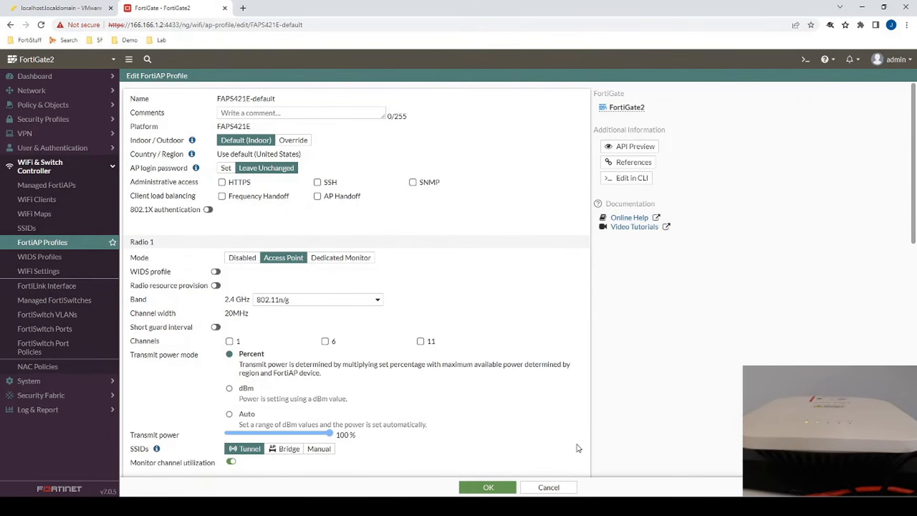
click(561, 488)
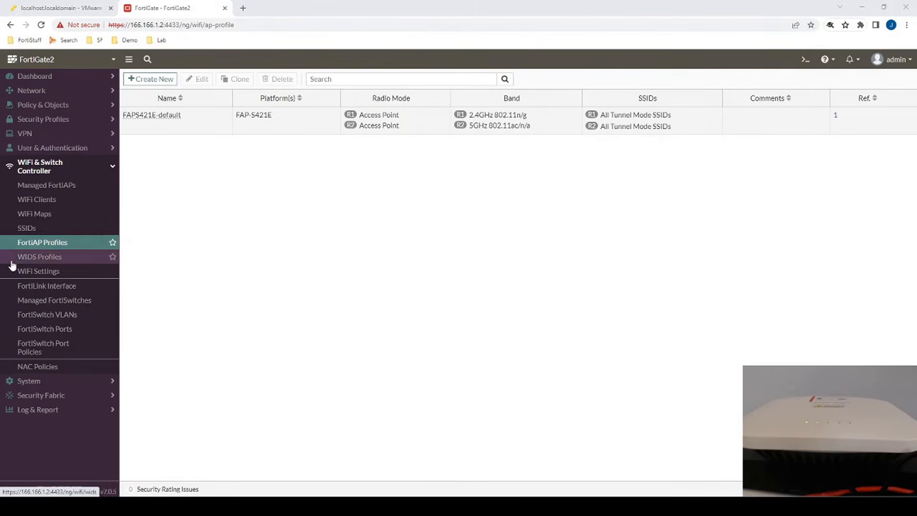
Start a new SSID named TestSSID
click(29, 228)
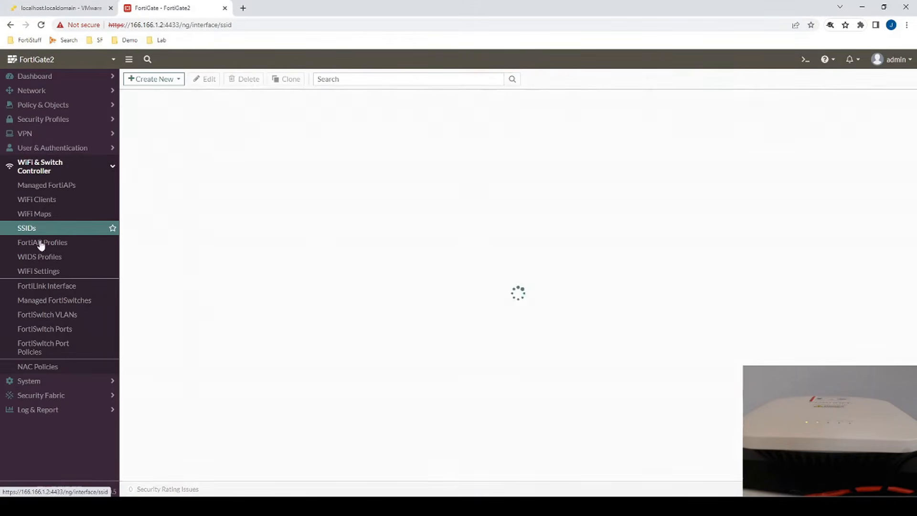
click(144, 79)
click(156, 92)
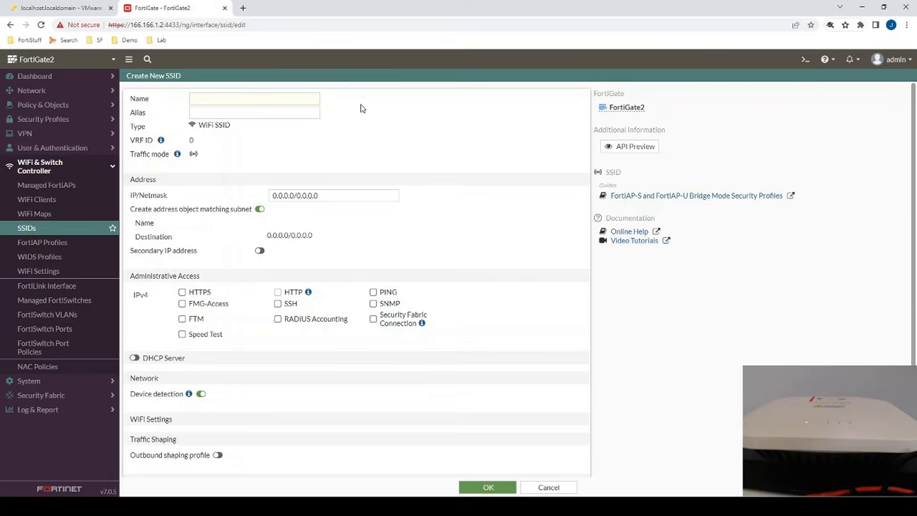
text(TestSSID)
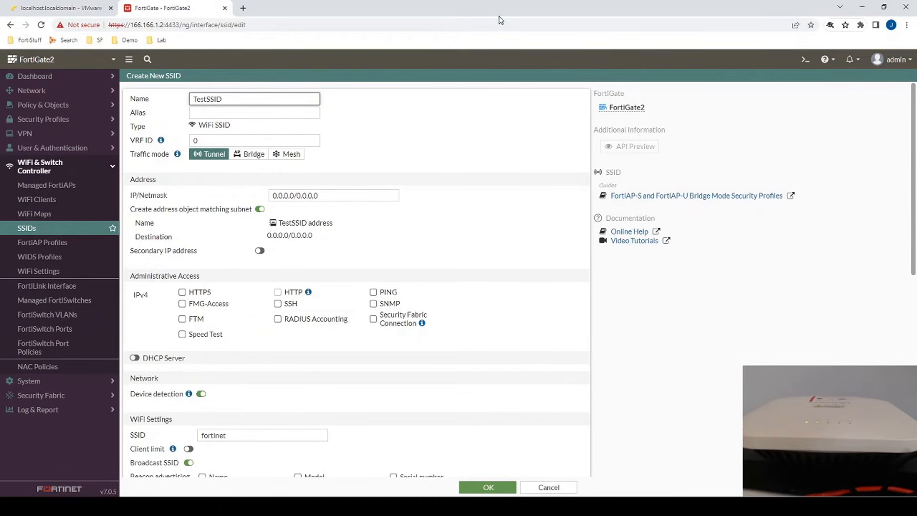
Keep Tunnel traffic mode and set the IP/Netmask to 10.20.30.1/24
click(247, 158)
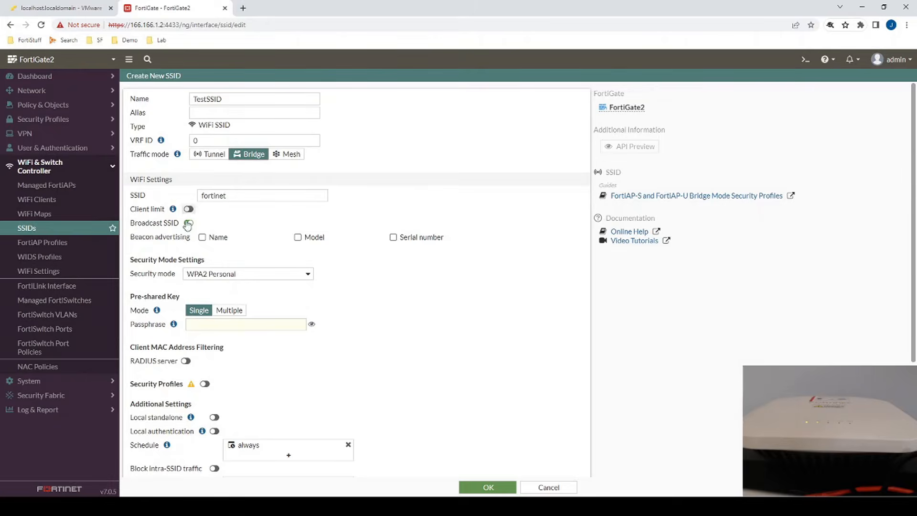
click(214, 155)
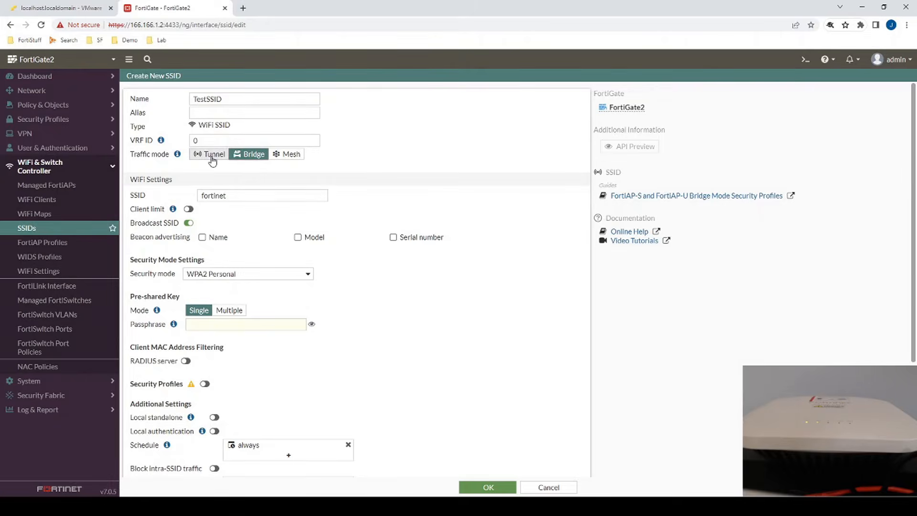
drag(368, 200, 261, 205)
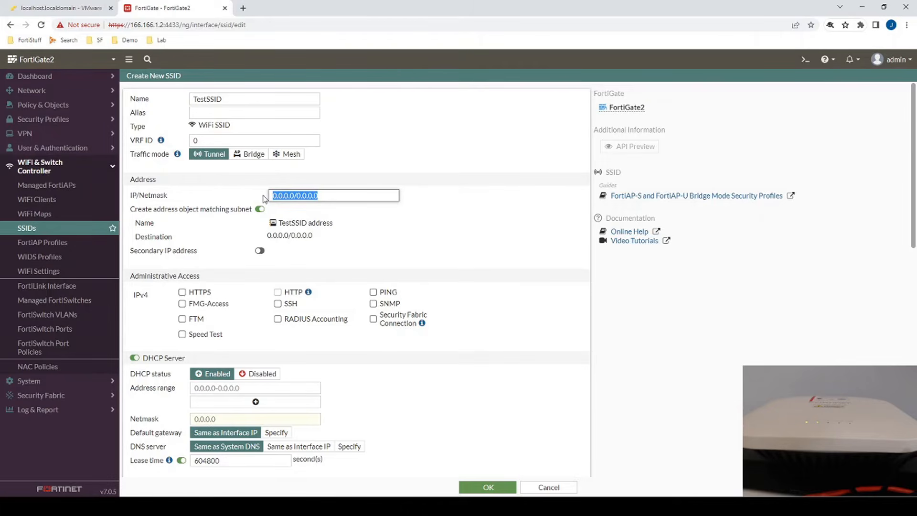
text(10.20.)
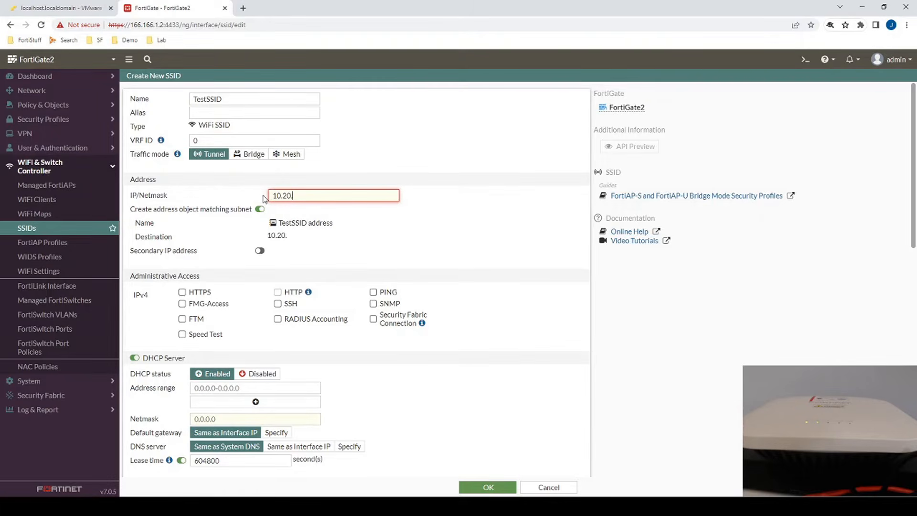
text(30.1/24)
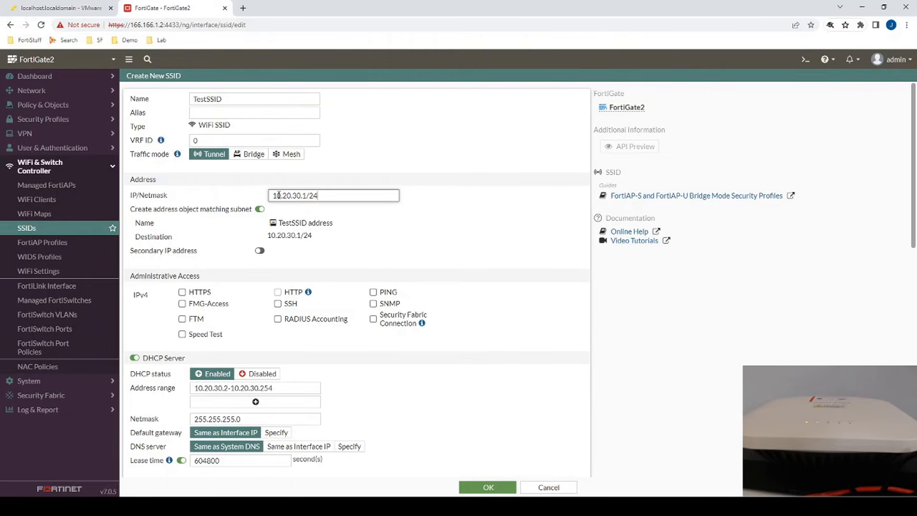
Skip creating a matching address object and allow HTTPS, HTTP and PING access on TestSSID
click(259, 209)
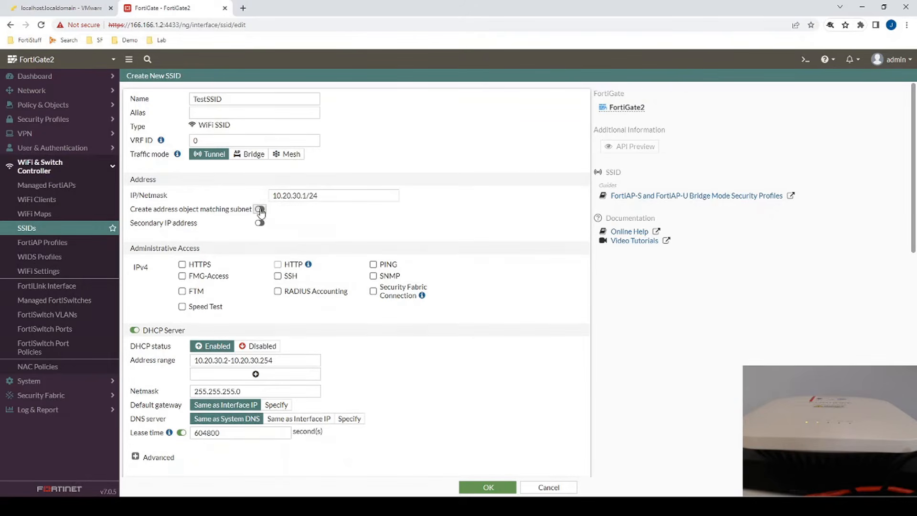
click(182, 264)
click(277, 264)
click(386, 266)
Review the DHCP address range and the TestSSID name on the form
scroll(234, 296, down, 2)
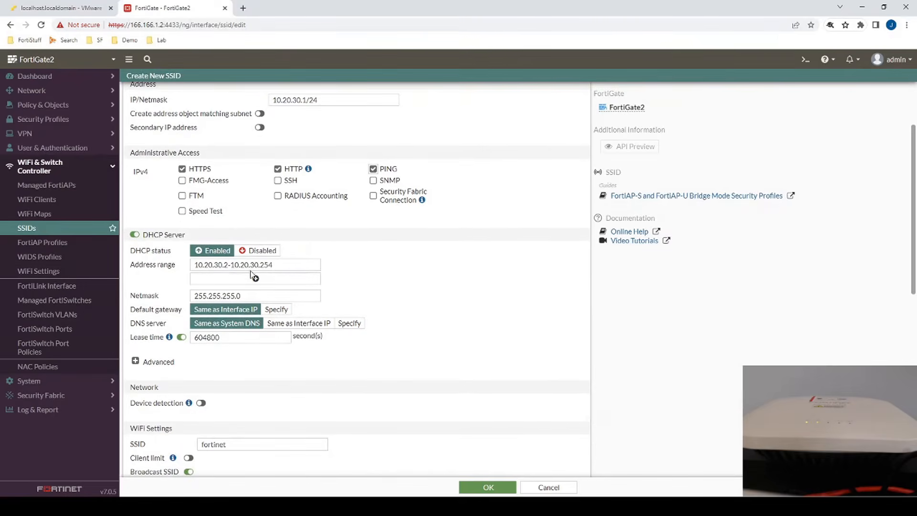
drag(284, 265, 191, 266)
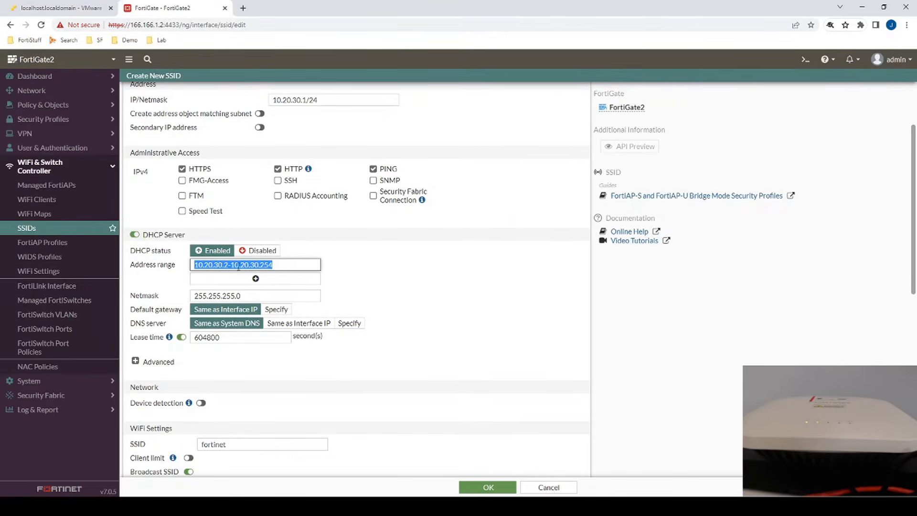
scroll(191, 290, down, 2)
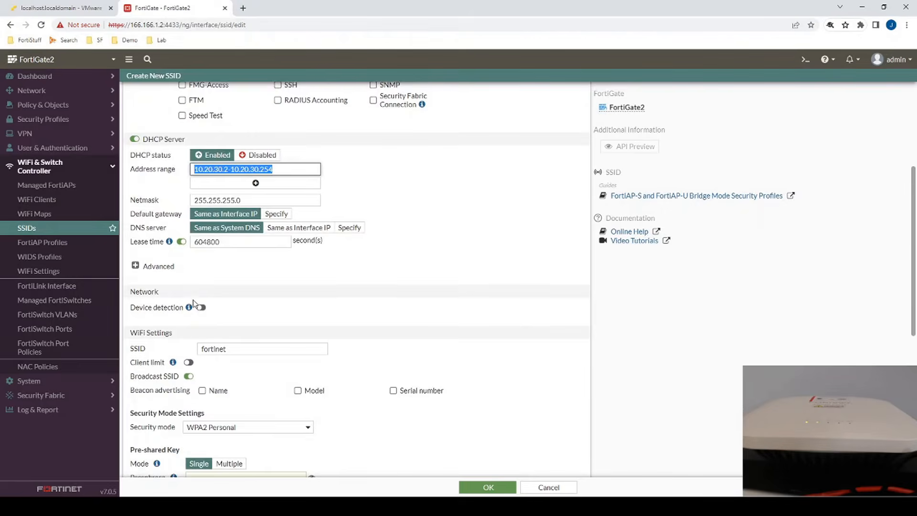
scroll(196, 301, down, 3)
scroll(232, 216, up, 3)
scroll(234, 206, up, 4)
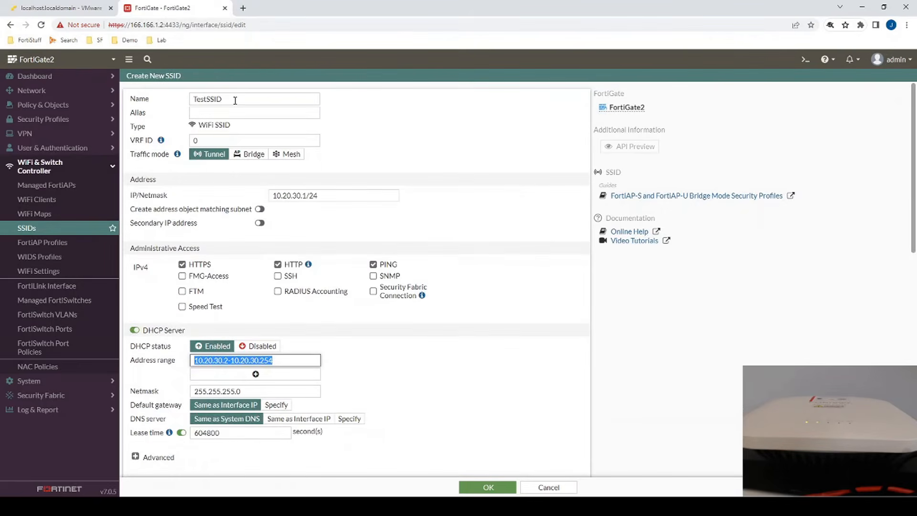
double_click(231, 96)
scroll(222, 253, down, 7)
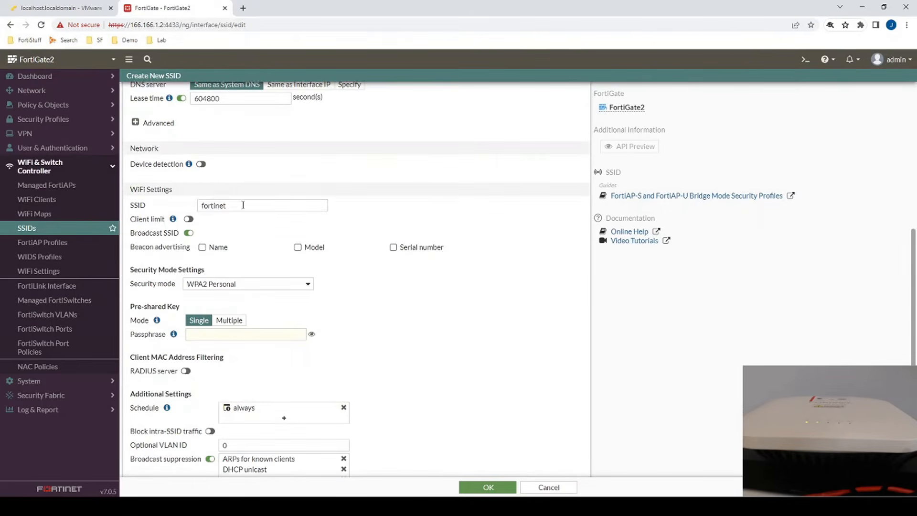
drag(243, 205, 133, 217)
scroll(189, 214, down, 3)
Enter the WPA2 passphrase, keep WPA2 Personal security mode, and save the SSID
click(217, 194)
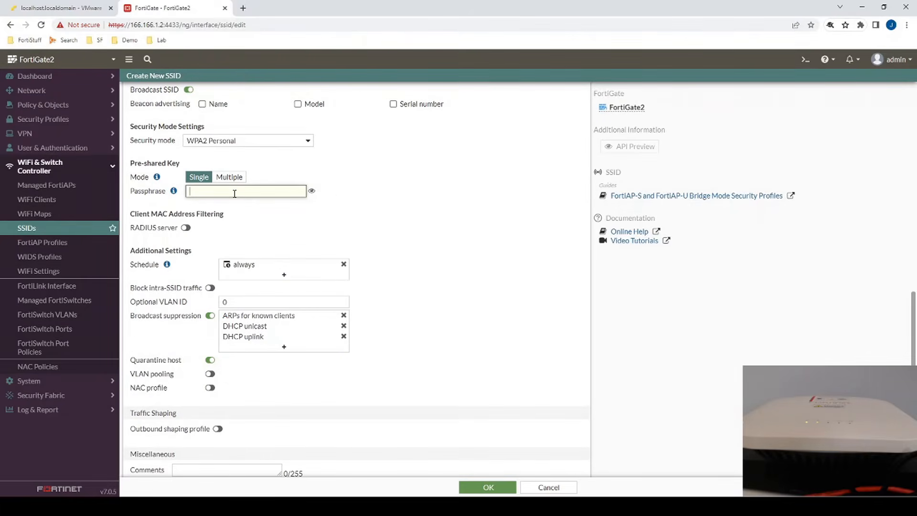
text(fortinet)
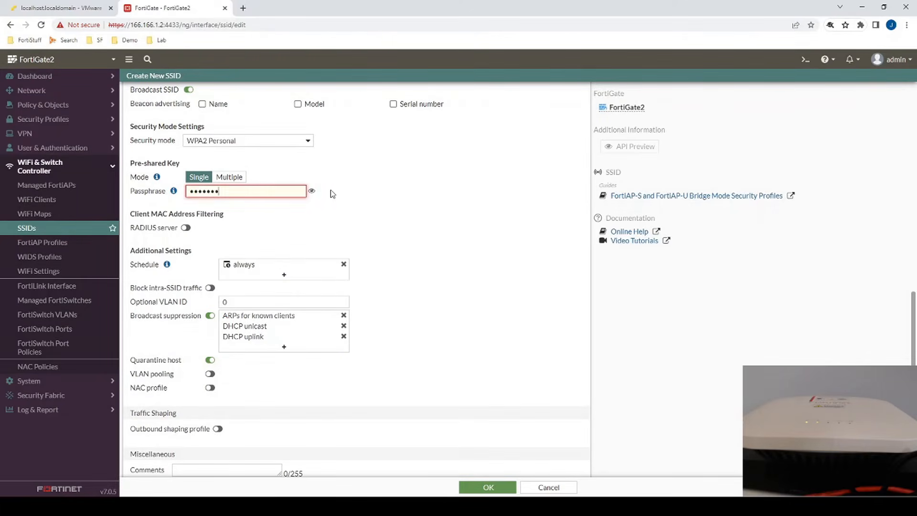
click(226, 144)
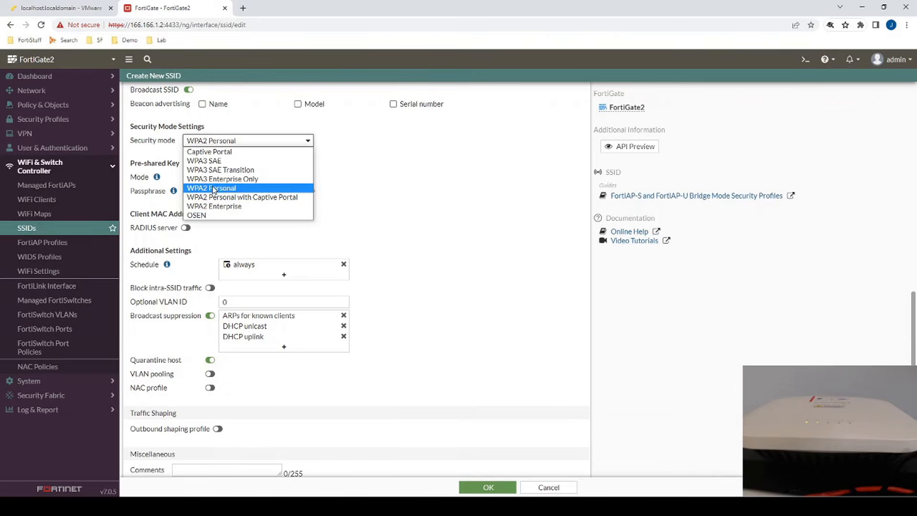
click(380, 240)
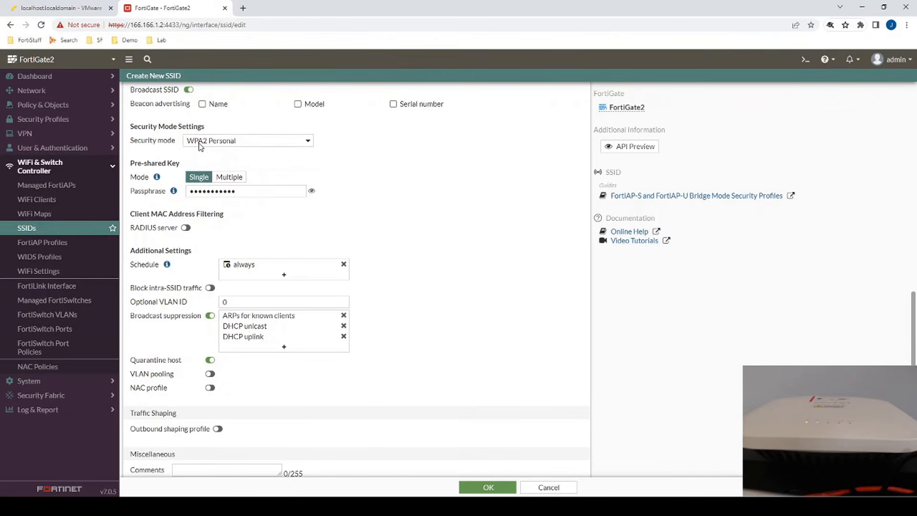
scroll(338, 287, down, 1)
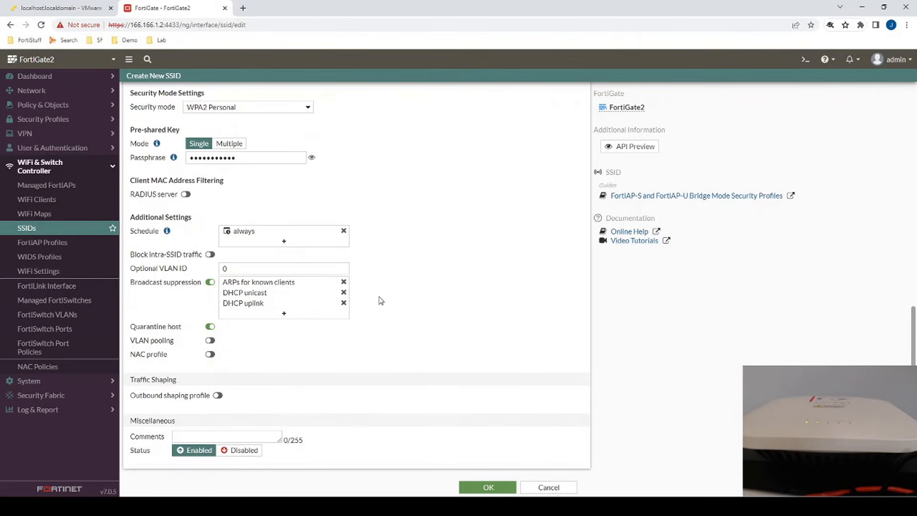
click(513, 485)
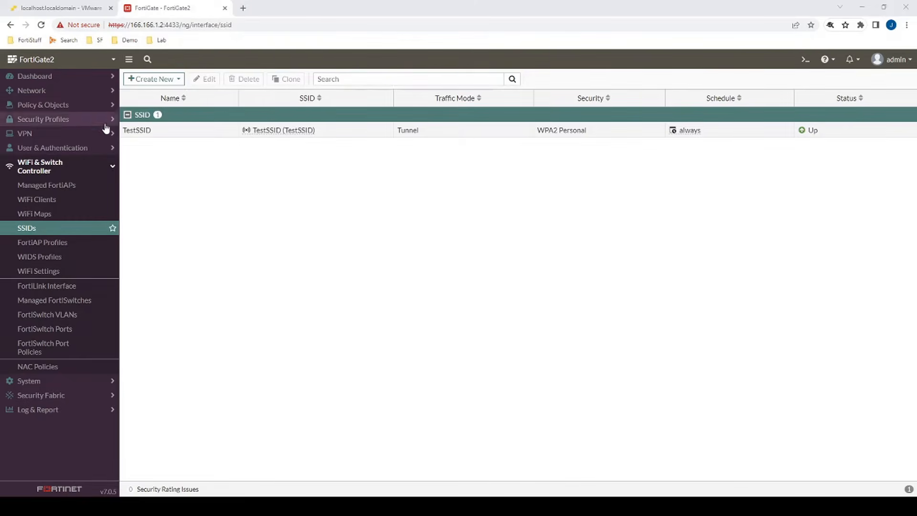
Create a new firewall policy named Internet Test SSID from TestSSID to wan1
click(43, 120)
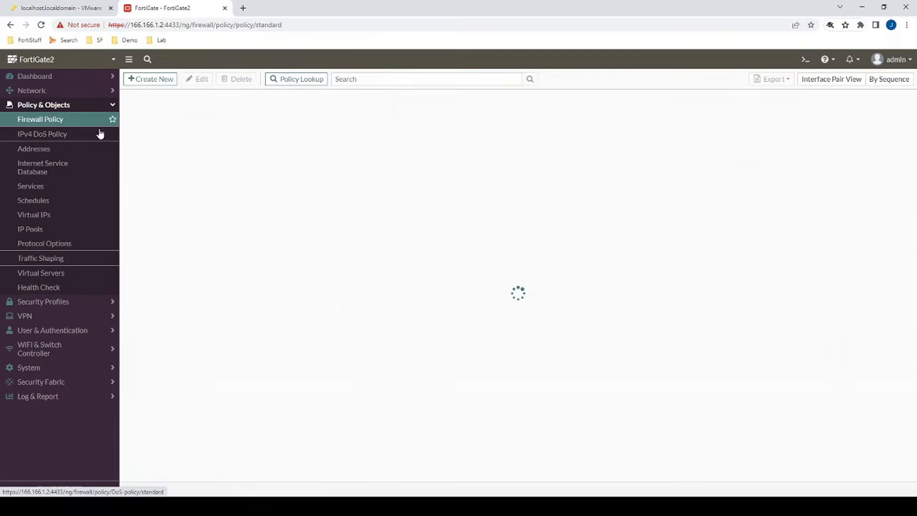
click(157, 79)
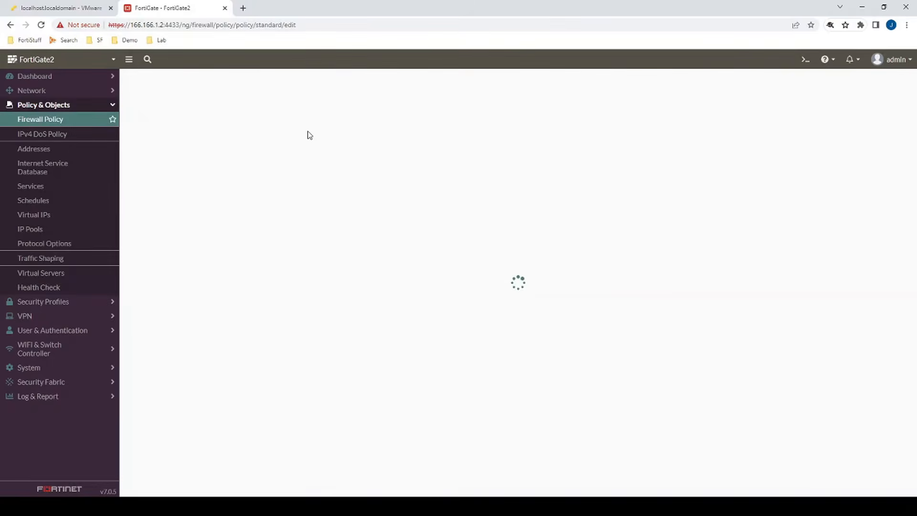
click(227, 107)
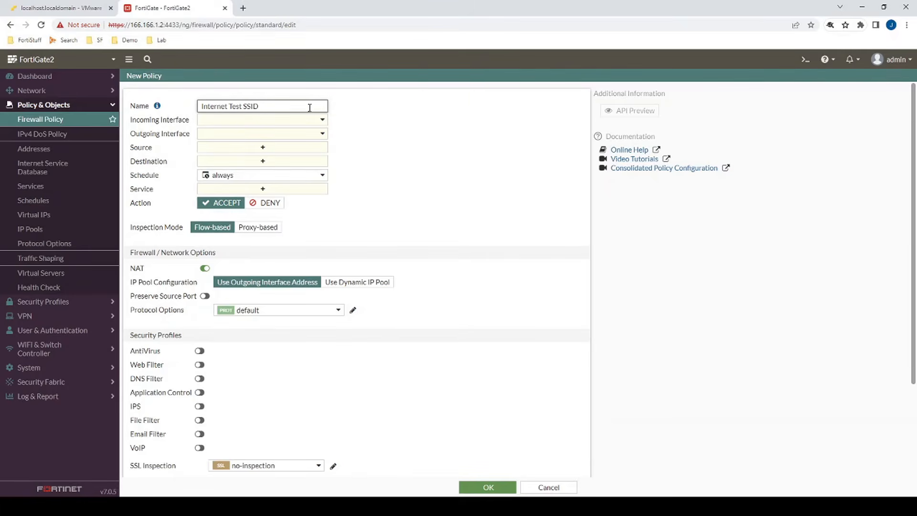
click(294, 120)
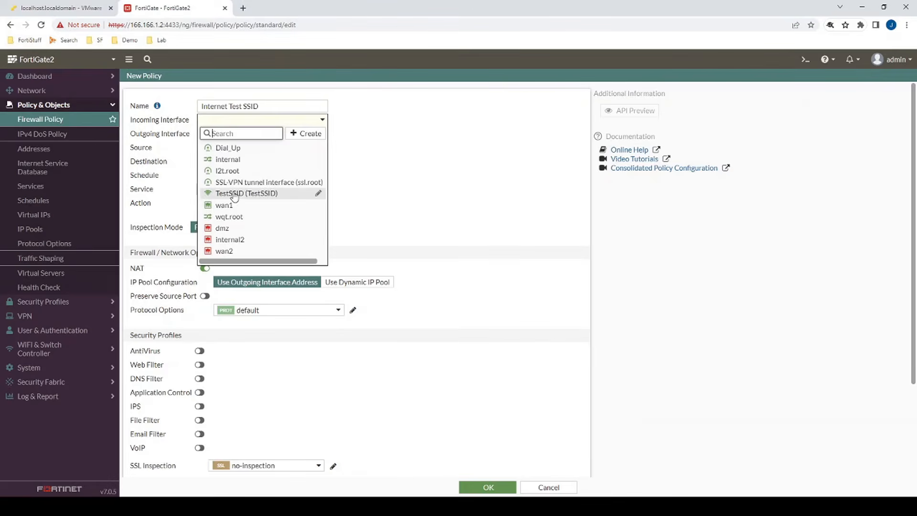
click(234, 195)
click(242, 135)
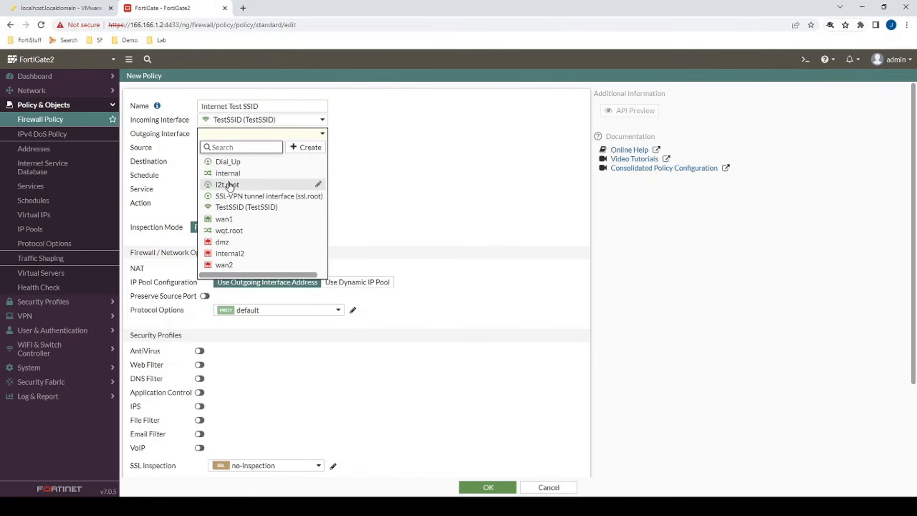
click(244, 219)
Set the policy source and destination to all and the service to ALL
click(224, 148)
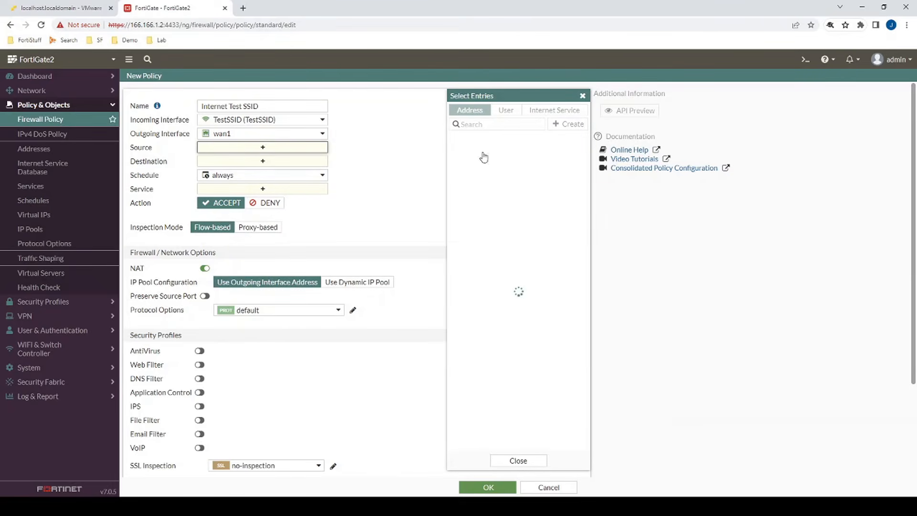
click(474, 174)
click(303, 170)
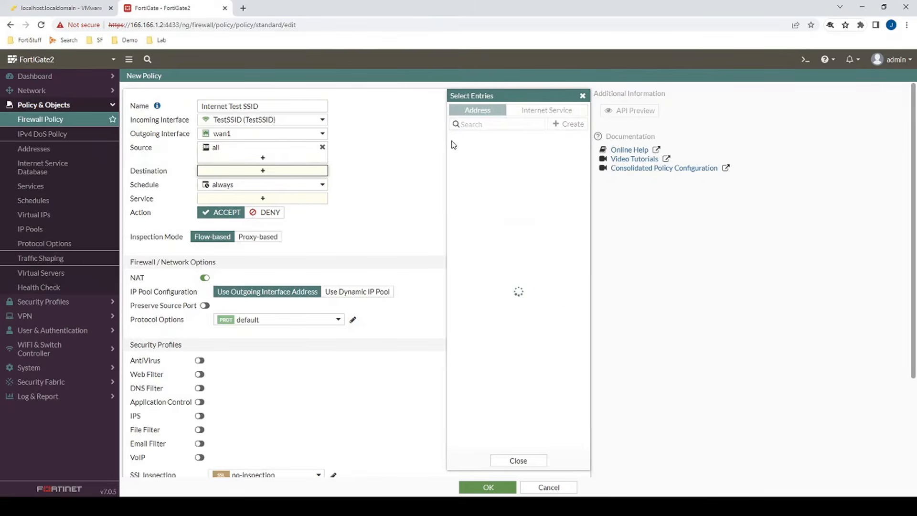
click(468, 176)
click(264, 207)
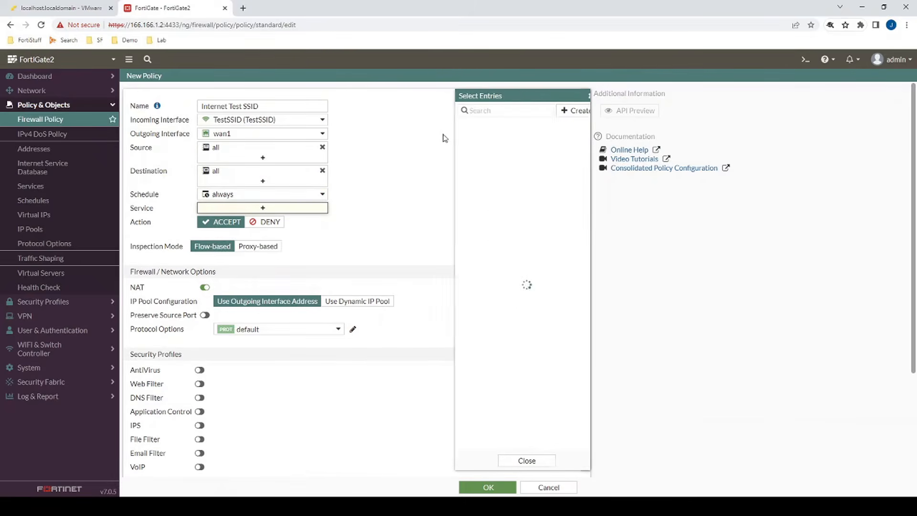
click(470, 149)
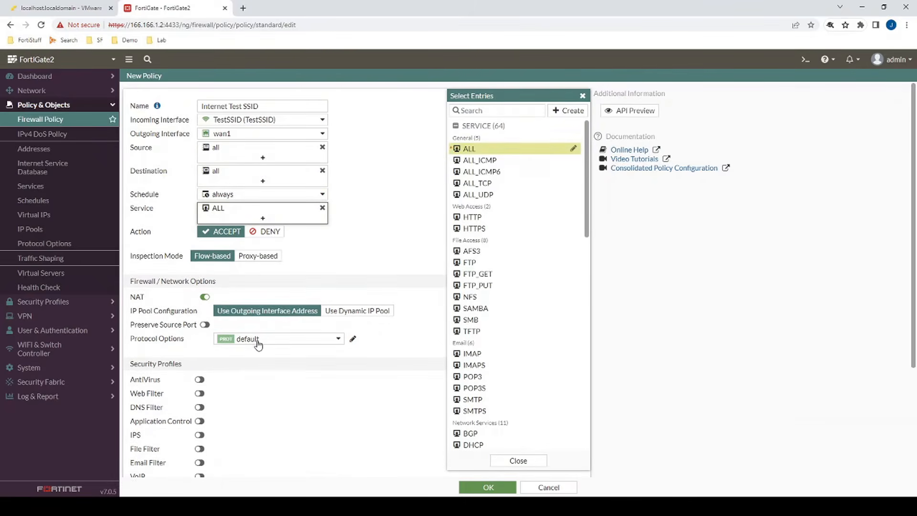
Enable default AntiVirus, Web Filter, DNS Filter and Application Control profiles, then save the policy
click(199, 379)
click(199, 393)
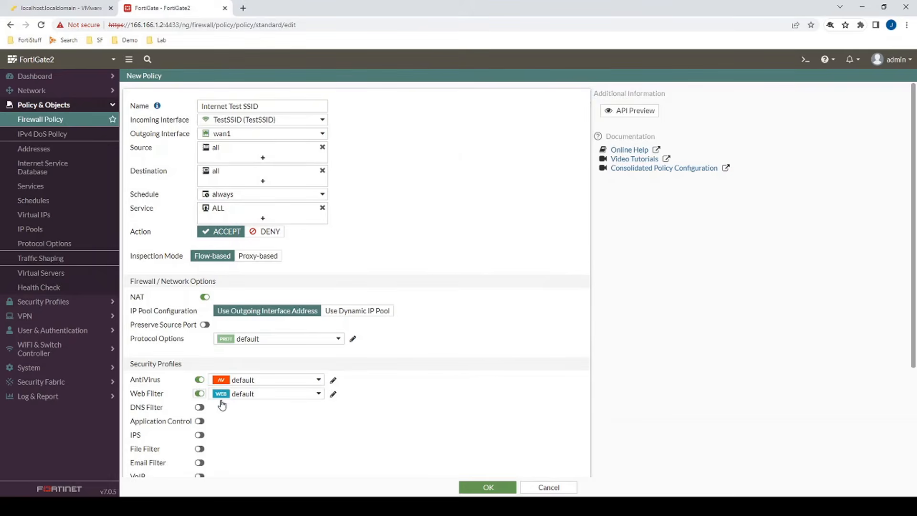
click(200, 407)
click(199, 421)
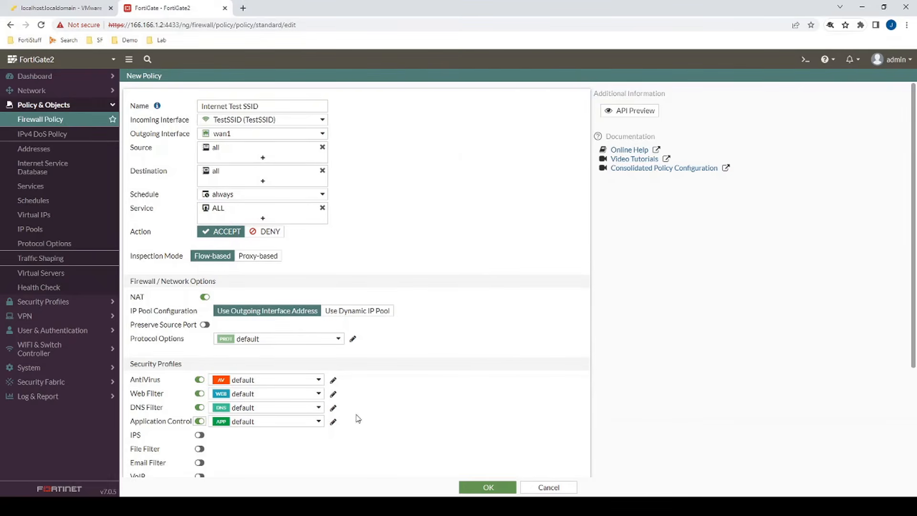
click(462, 486)
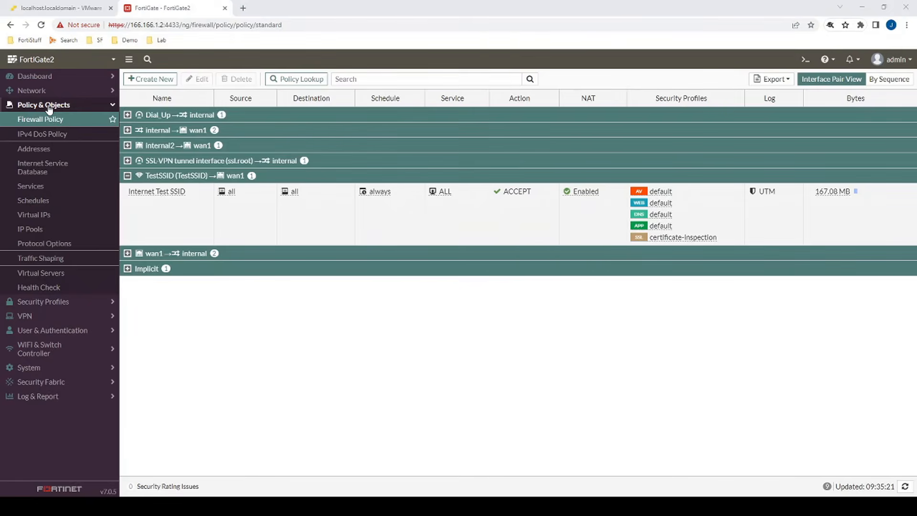
Open the WiFi dashboard and expand Signal Strength to show client 10.20.30.2 on TestSSID
click(43, 76)
click(51, 152)
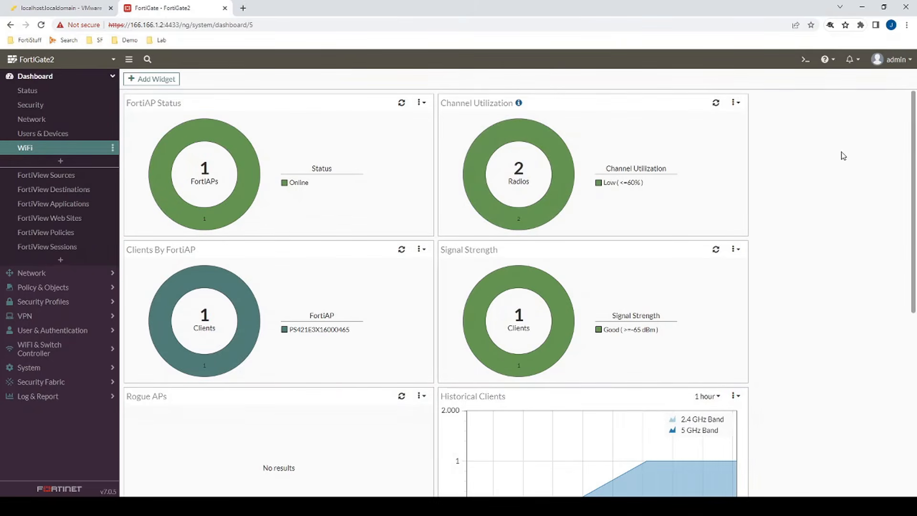
scroll(839, 154, down, 1)
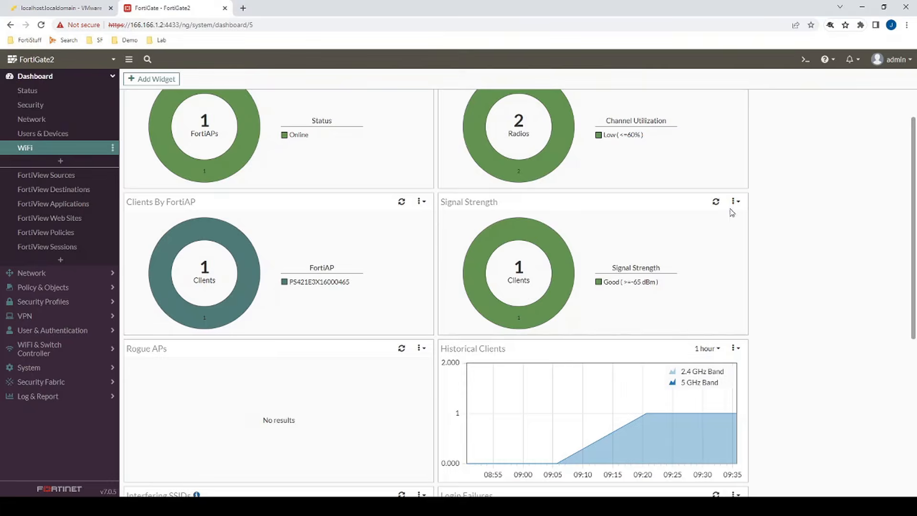
click(587, 271)
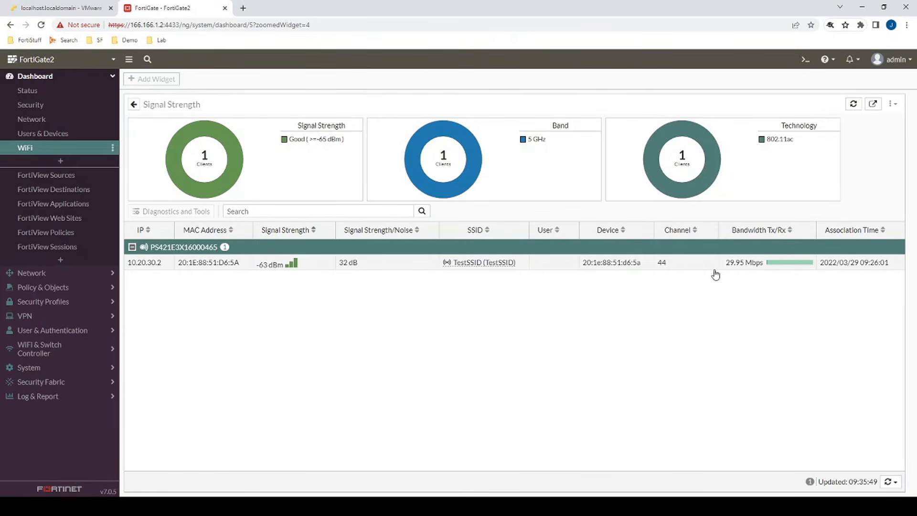
click(314, 264)
double_click(314, 264)
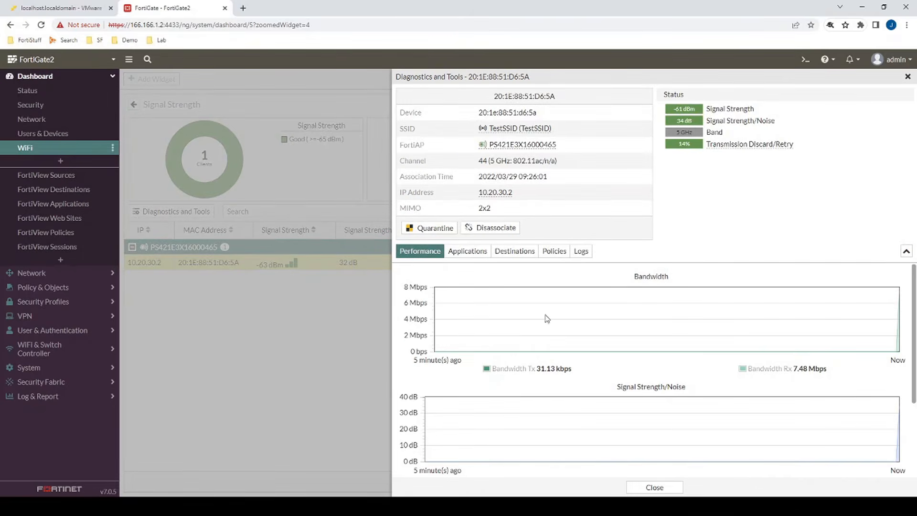
click(465, 254)
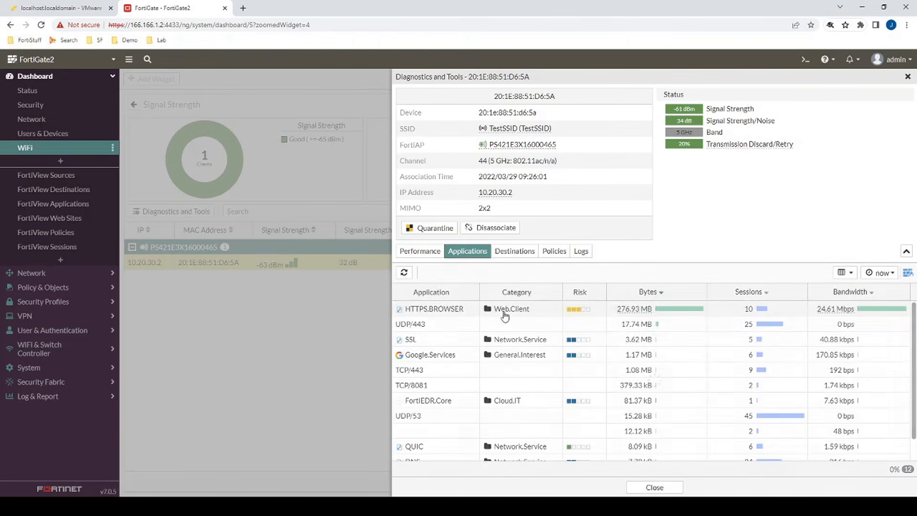
scroll(568, 350, down, 1)
scroll(568, 350, up, 1)
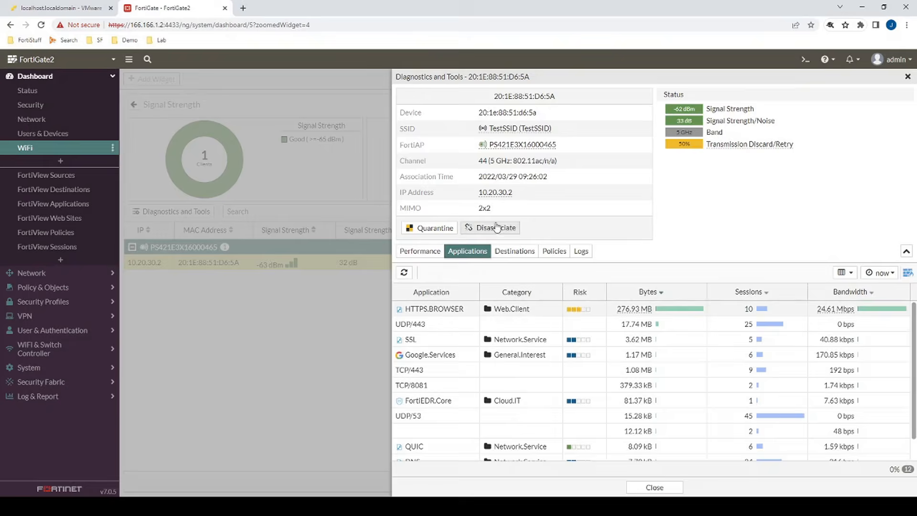
click(516, 250)
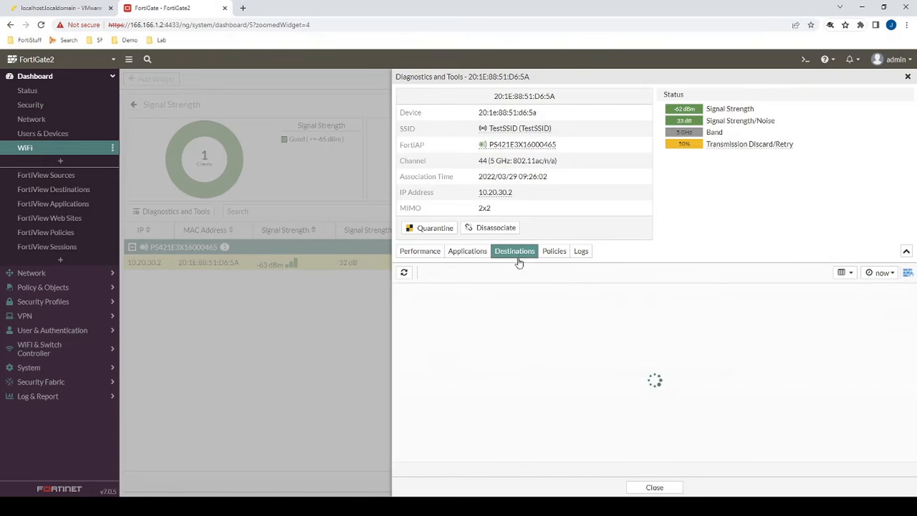
click(554, 251)
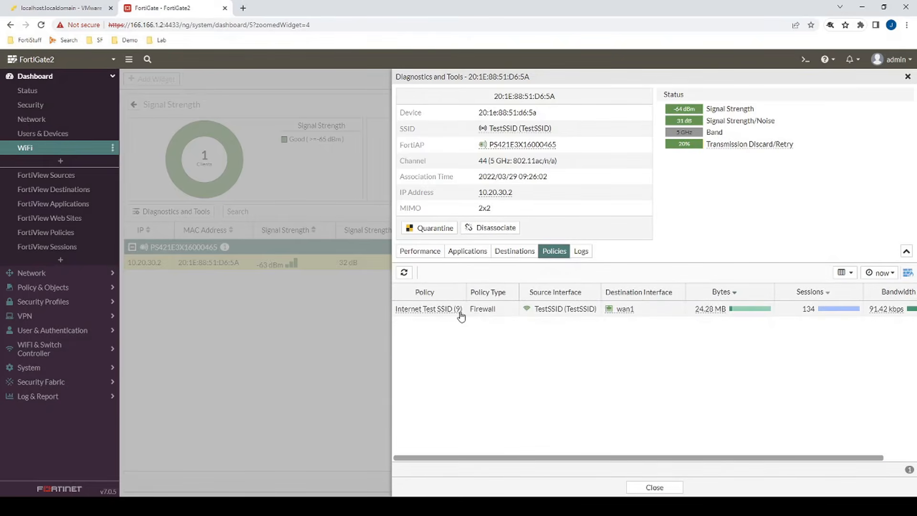
mouse_move(460, 310)
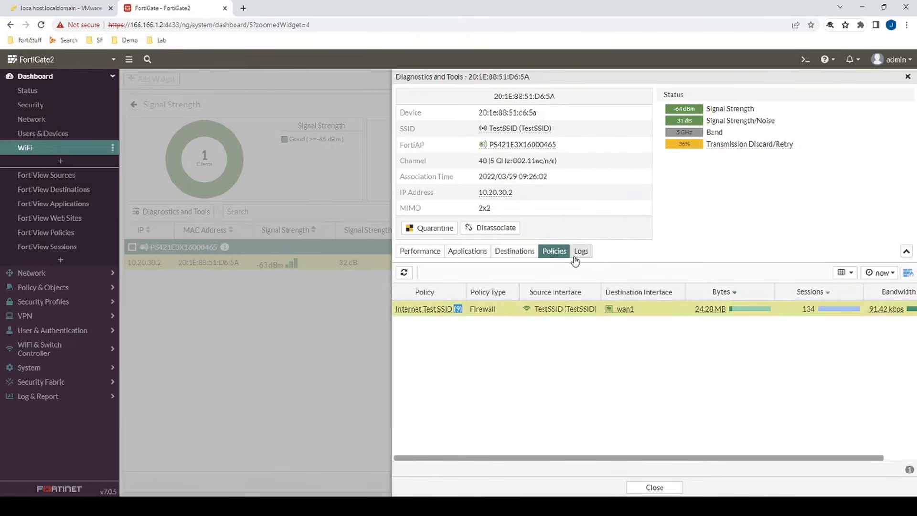
click(581, 250)
scroll(597, 356, down, 5)
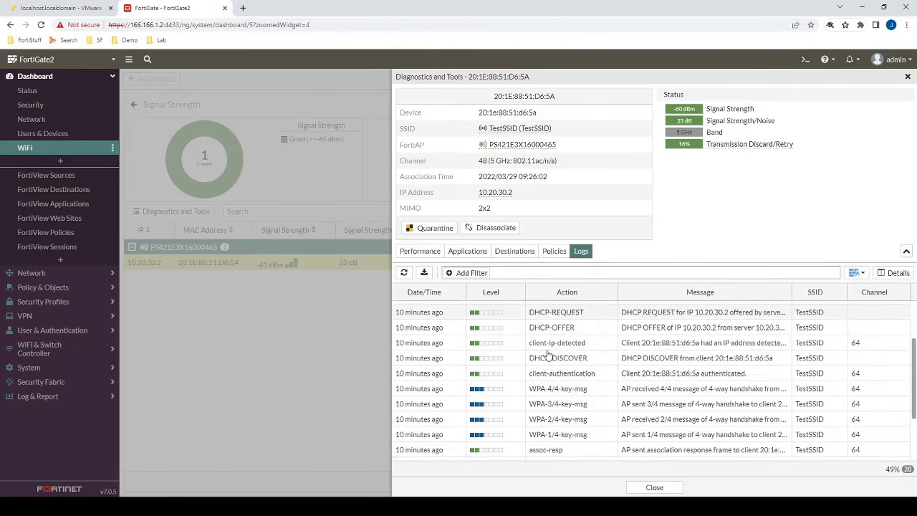
scroll(511, 350, up, 5)
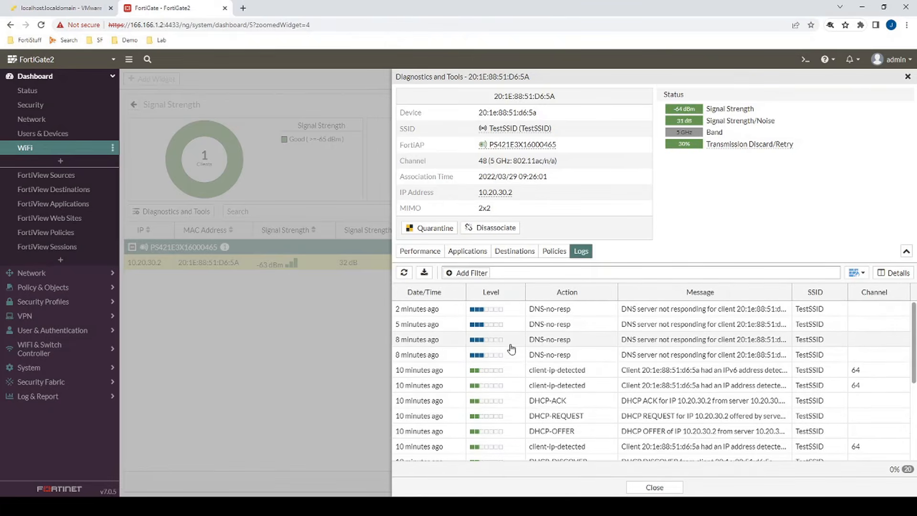
click(907, 77)
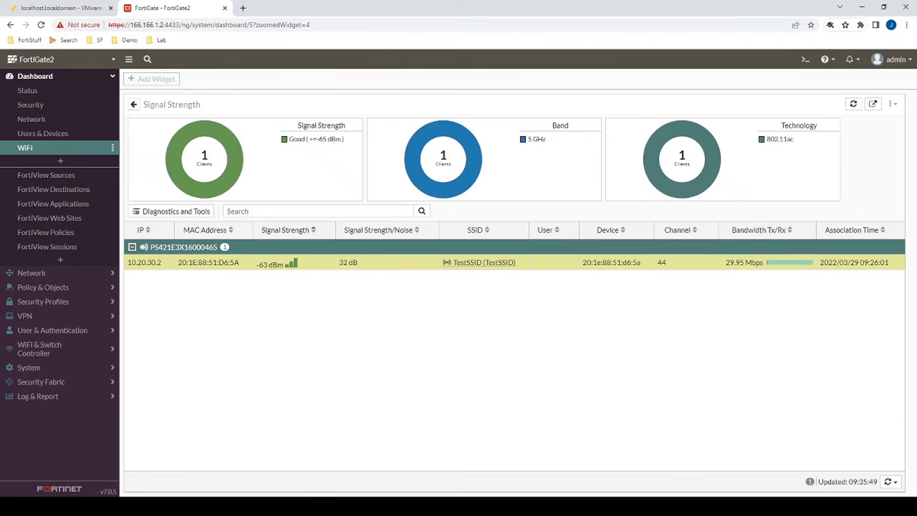